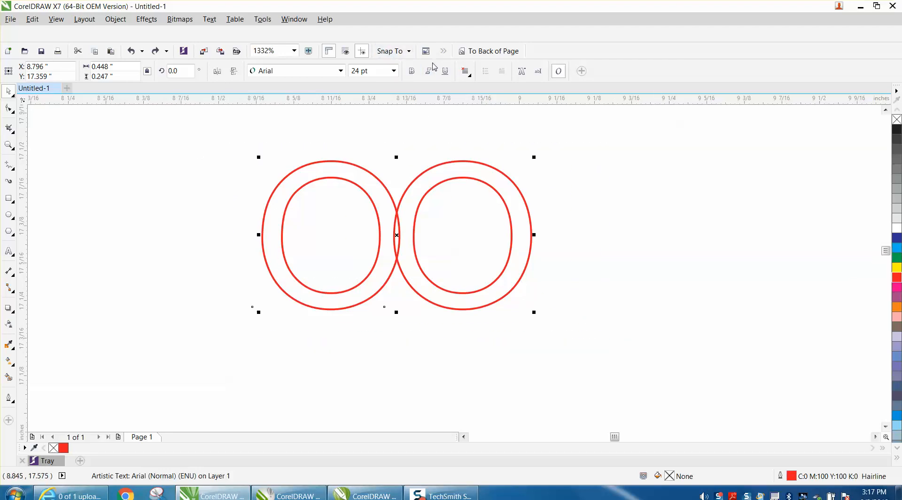
Convert the overlapping OO text to curves and keep the whole shape selected
{"action": "left_click", "coordinate": [115, 19]}
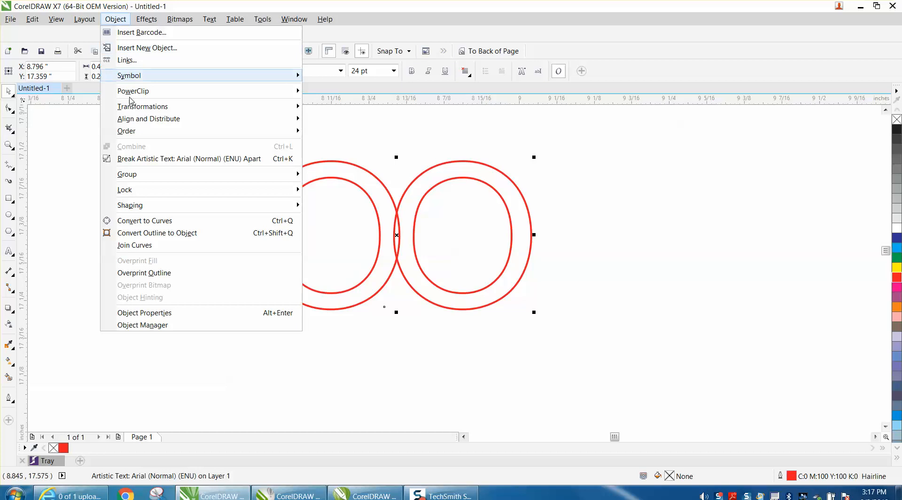
{"action": "left_click", "coordinate": [165, 225]}
{"action": "left_click_drag", "start_coordinate": [241, 152], "coordinate": [602, 329]}
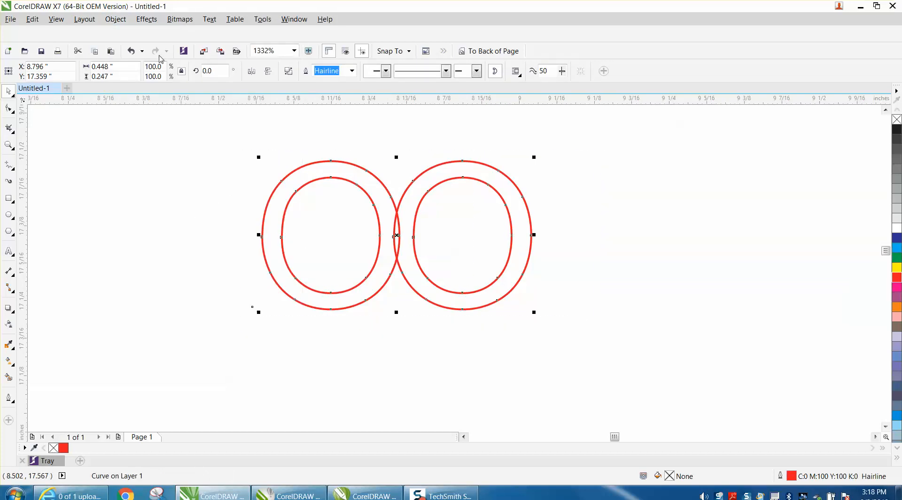
Break the OO curve apart and weld all of its separate outlines together
{"action": "left_click", "coordinate": [115, 19]}
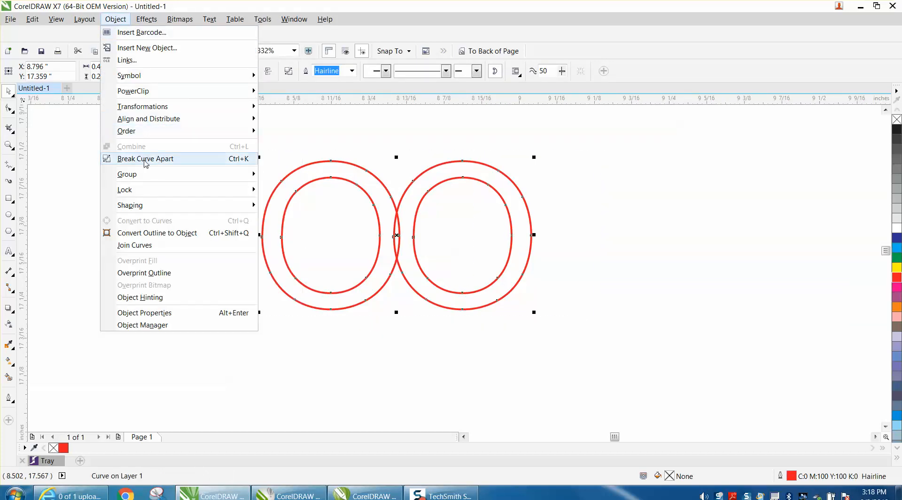
{"action": "left_click", "coordinate": [145, 159]}
{"action": "left_click_drag", "start_coordinate": [247, 144], "coordinate": [644, 346]}
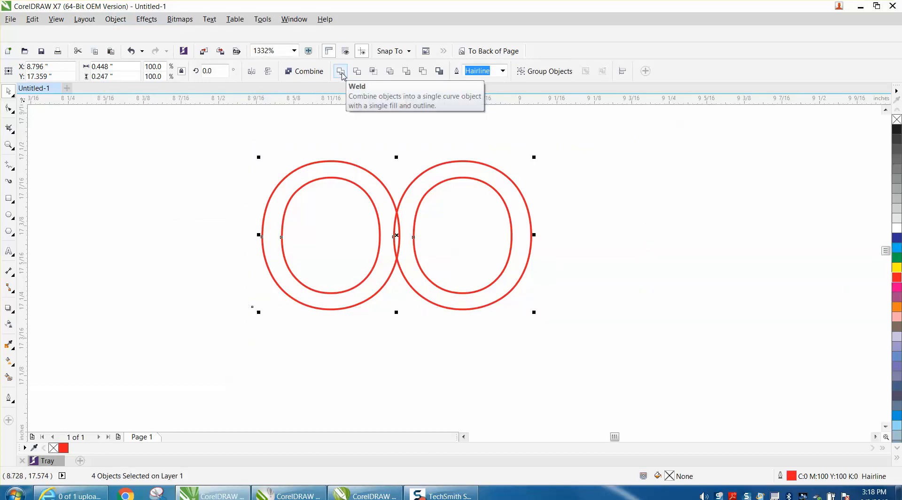
{"action": "left_click", "coordinate": [341, 73]}
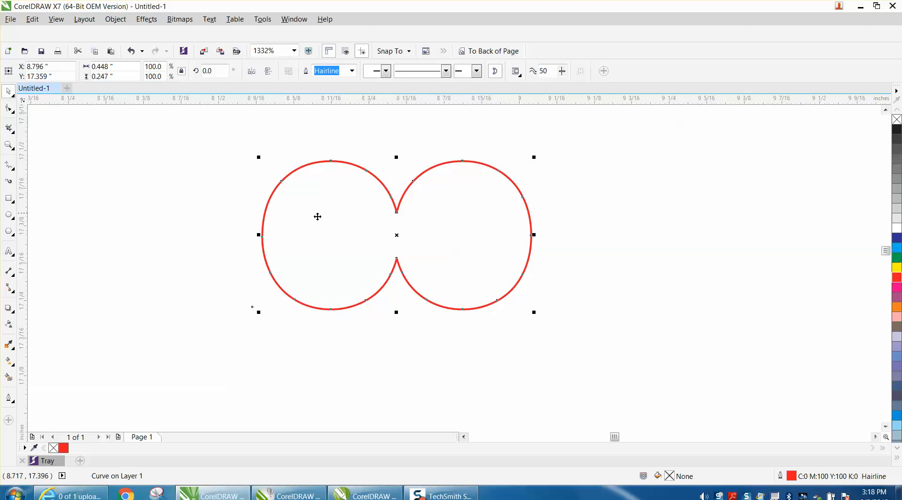
Undo the weld, the break-apart and the conversion to curves so OO is editable text again
{"action": "left_click", "coordinate": [131, 50]}
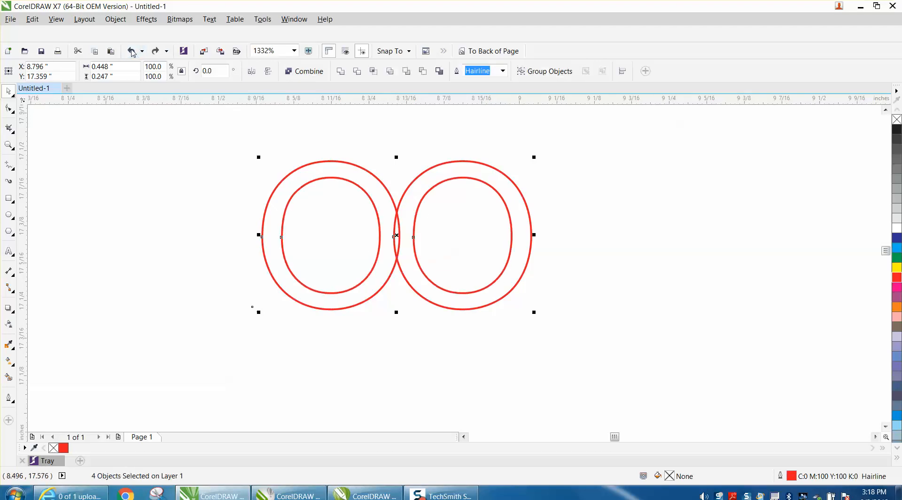
{"action": "left_click", "coordinate": [131, 51]}
{"action": "left_click", "coordinate": [132, 51]}
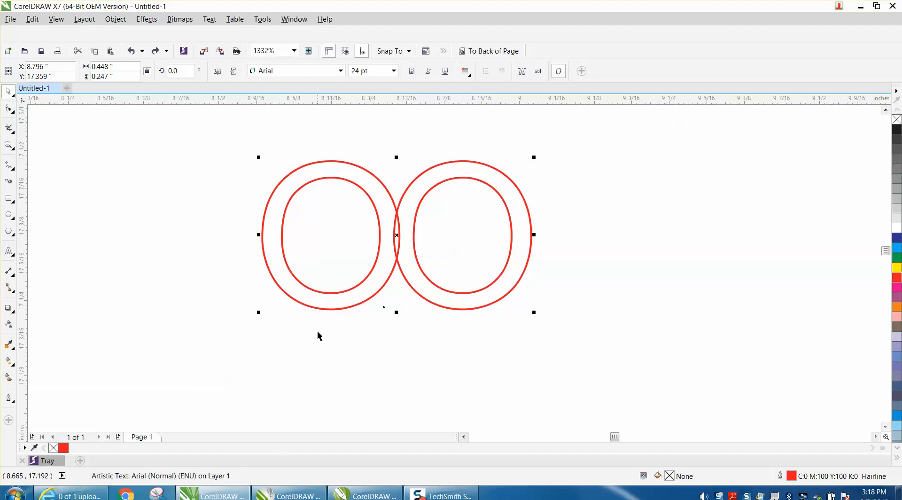
Shift only the second O of the text about 1% upward with the Shape tool
{"action": "left_click", "coordinate": [9, 108]}
{"action": "left_click", "coordinate": [384, 307]}
{"action": "mouse_move", "coordinate": [384, 307]}
{"action": "left_mouse_down"}
{"action": "mouse_move", "coordinate": [404, 307]}
{"action": "mouse_move", "coordinate": [387, 310]}
{"action": "left_mouse_up"}
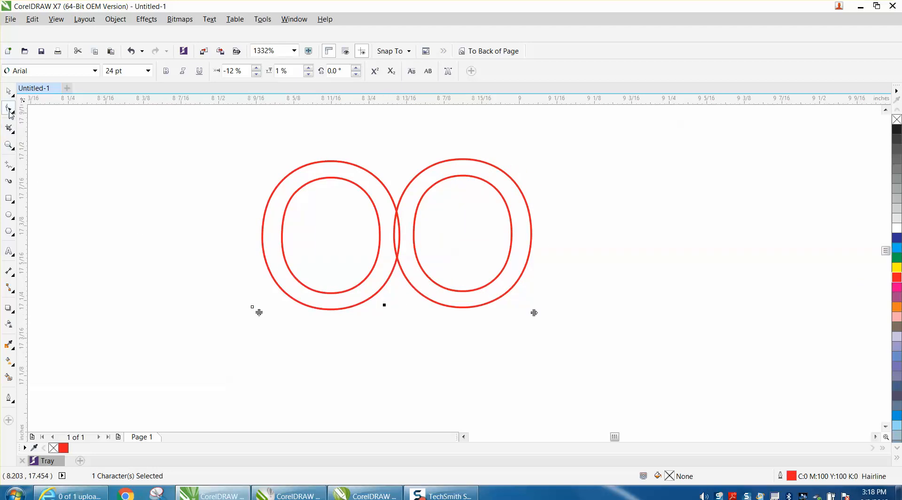
Weld the OO text directly without converting it to curves, and undo the weld
{"action": "left_click", "coordinate": [8, 91]}
{"action": "left_click_drag", "start_coordinate": [232, 140], "coordinate": [620, 350]}
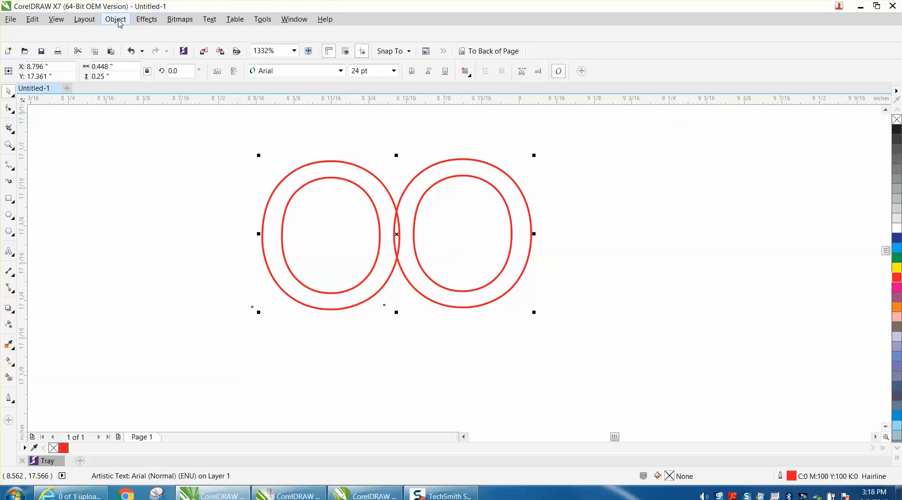
{"action": "left_click", "coordinate": [116, 20]}
{"action": "mouse_move", "coordinate": [142, 213]}
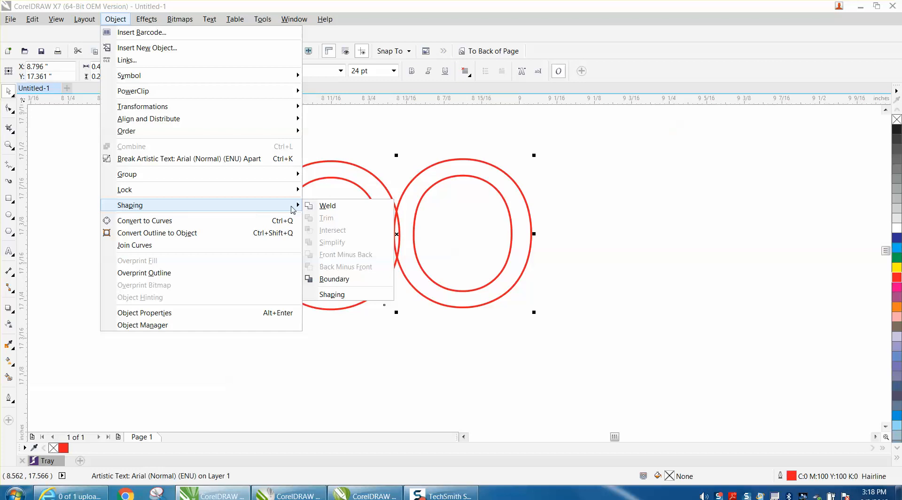
{"action": "left_click", "coordinate": [313, 205]}
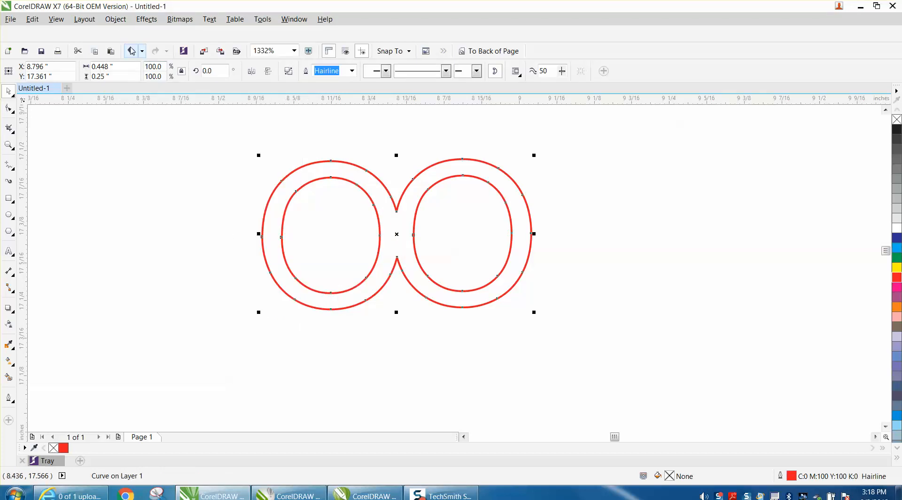
{"action": "left_click", "coordinate": [131, 51]}
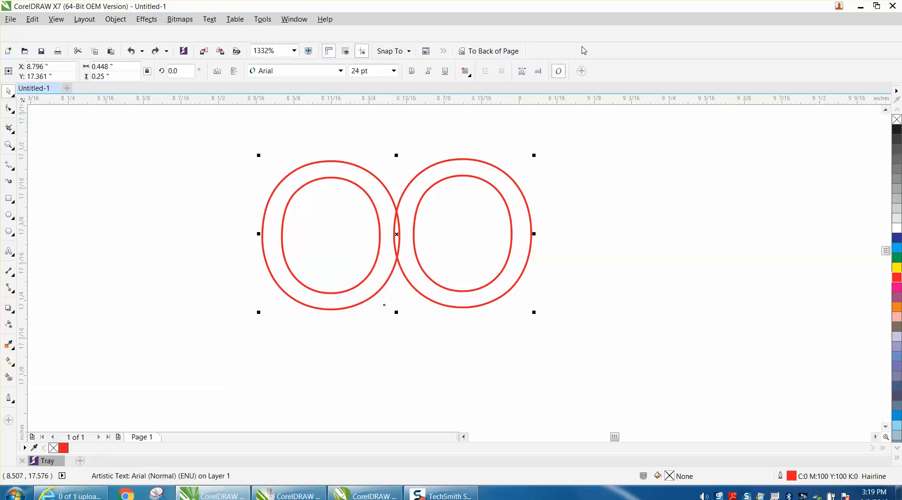
Open the Commands page of the customization options
{"action": "left_click", "coordinate": [264, 20]}
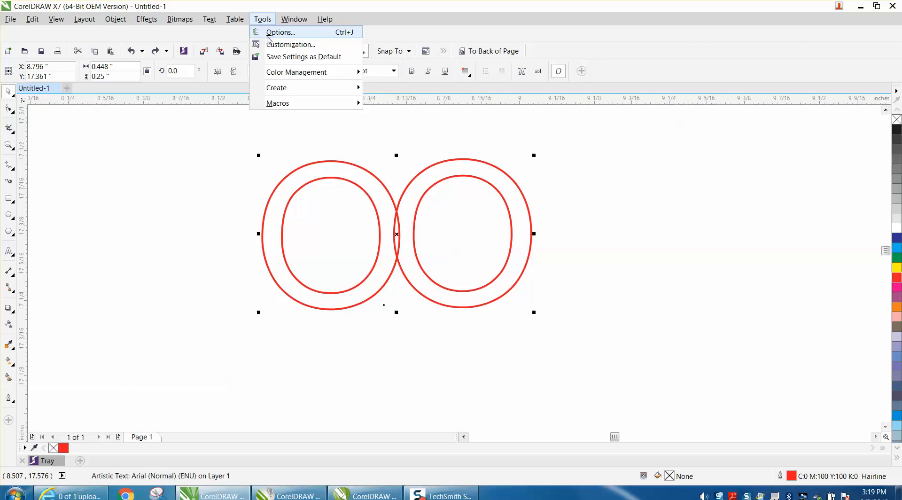
{"action": "left_click", "coordinate": [273, 45]}
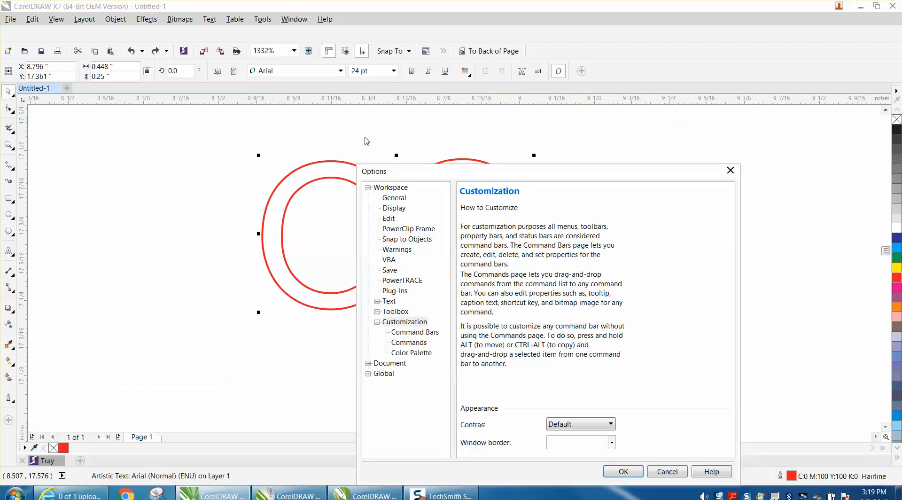
{"action": "left_click", "coordinate": [417, 343]}
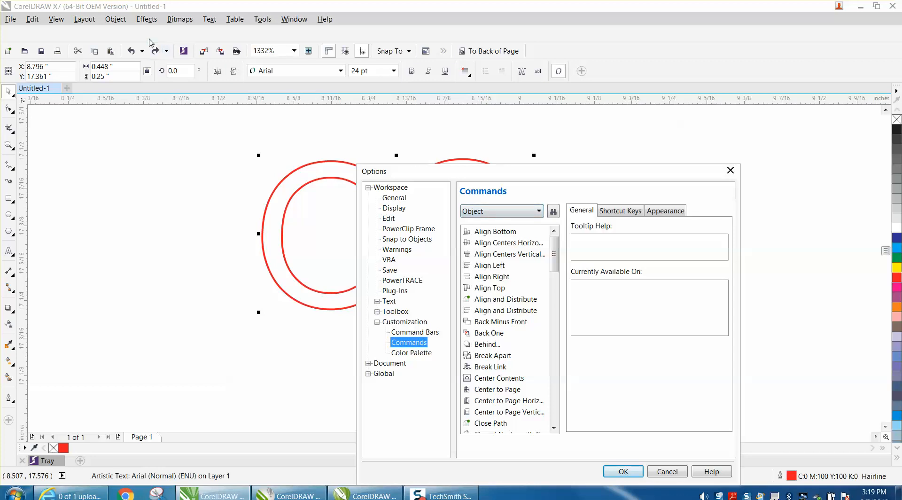
Check where the Weld command sits among the Object shaping commands
{"action": "left_click", "coordinate": [122, 22]}
{"action": "left_click", "coordinate": [123, 22]}
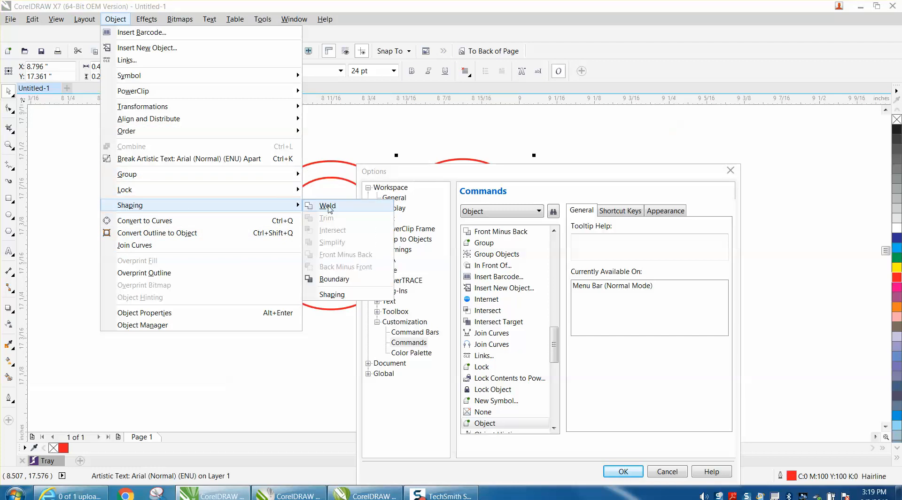
{"action": "left_click", "coordinate": [324, 205]}
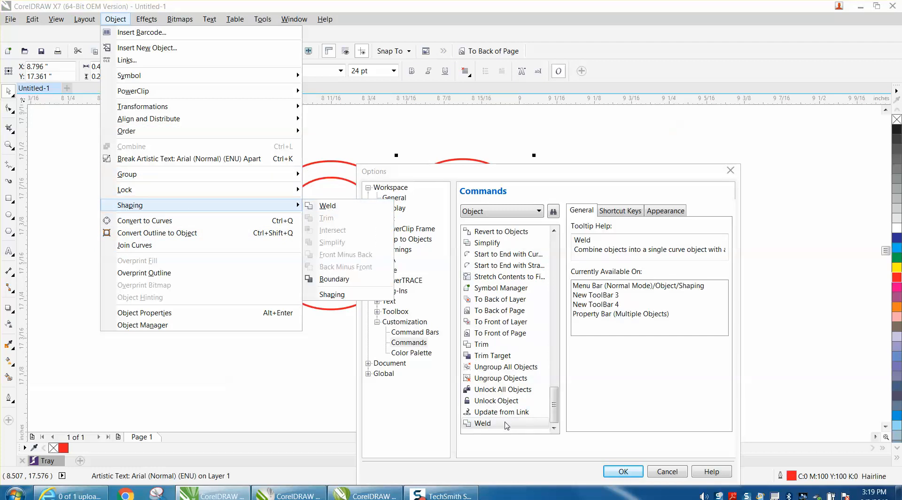
{"action": "key", "text": "Escape"}
{"action": "key", "text": "Escape"}
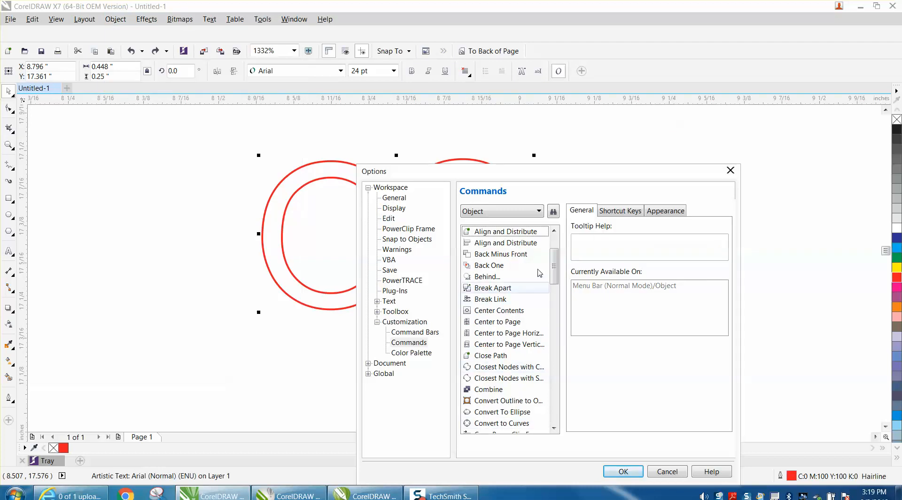
Assign W as the shortcut key for the Weld command and save the settings as default
{"action": "scroll", "coordinate": [517, 328], "scroll_direction": "down", "scroll_amount": 20}
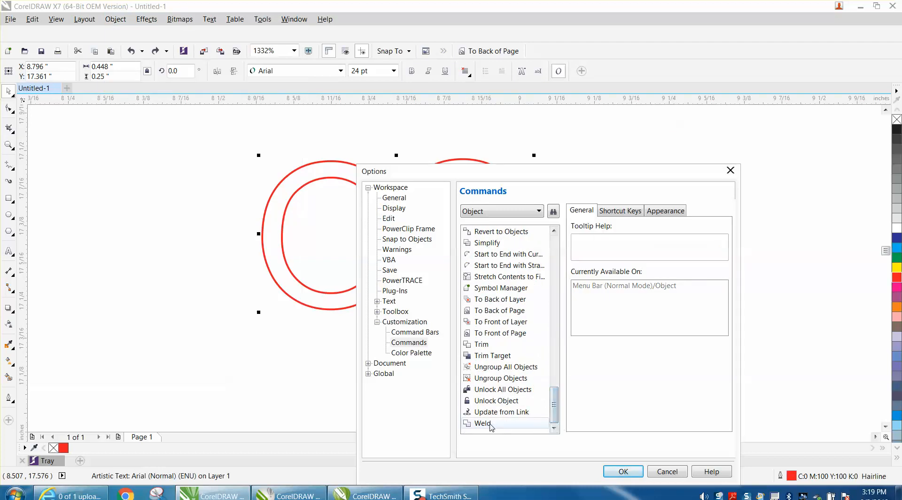
{"action": "left_click", "coordinate": [491, 425]}
{"action": "left_click", "coordinate": [629, 213]}
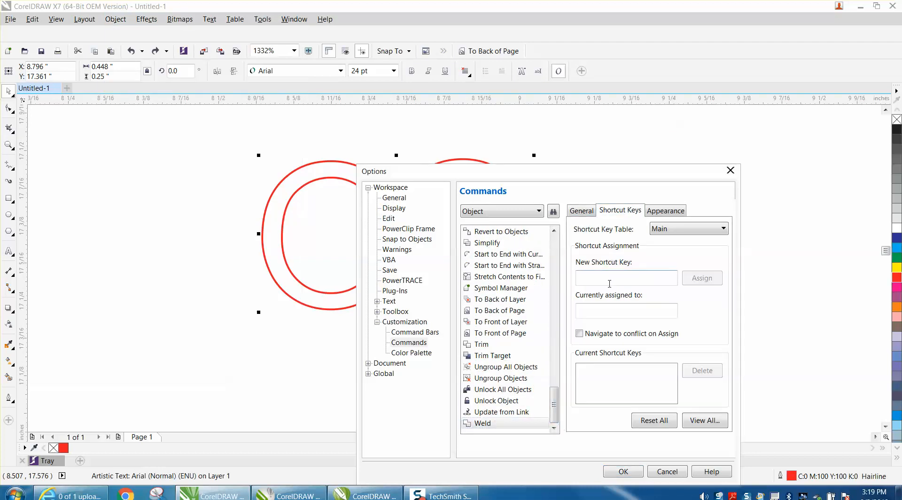
{"action": "left_click", "coordinate": [593, 277]}
{"action": "type", "text": "W"}
{"action": "left_click", "coordinate": [702, 278]}
{"action": "left_click", "coordinate": [623, 471]}
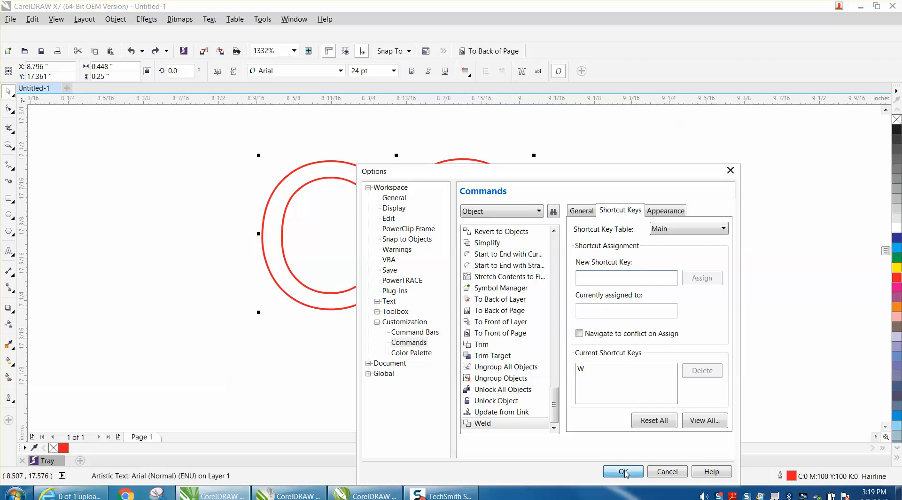
{"action": "left_click", "coordinate": [262, 19]}
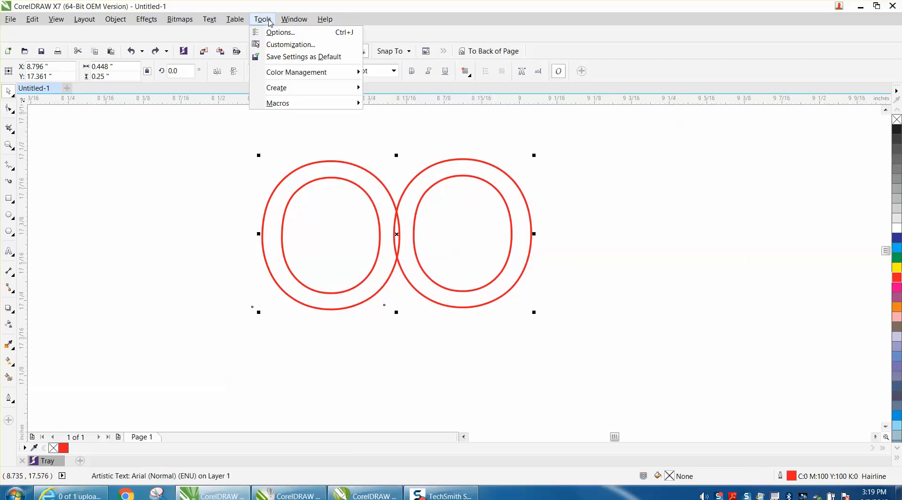
{"action": "left_click", "coordinate": [286, 57]}
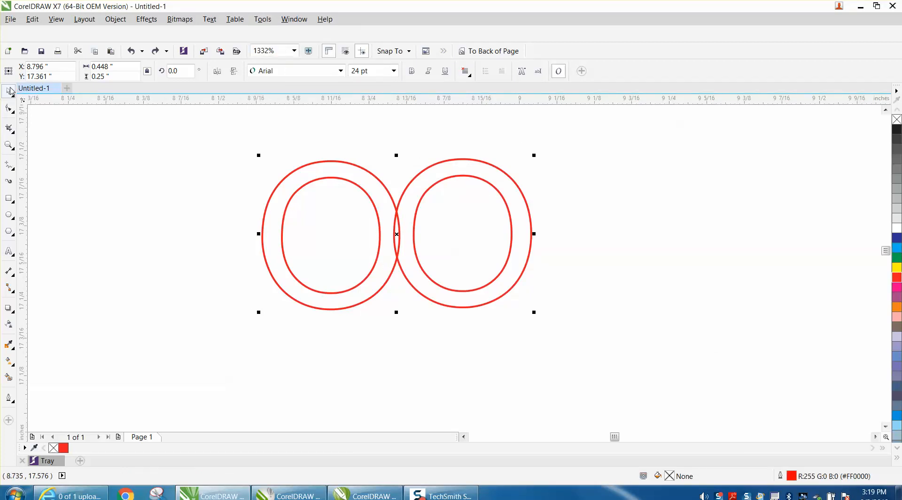
Delete the overlapping OO text and write new artistic text "OO" in its place
{"action": "left_click", "coordinate": [308, 152]}
{"action": "left_click", "coordinate": [315, 163]}
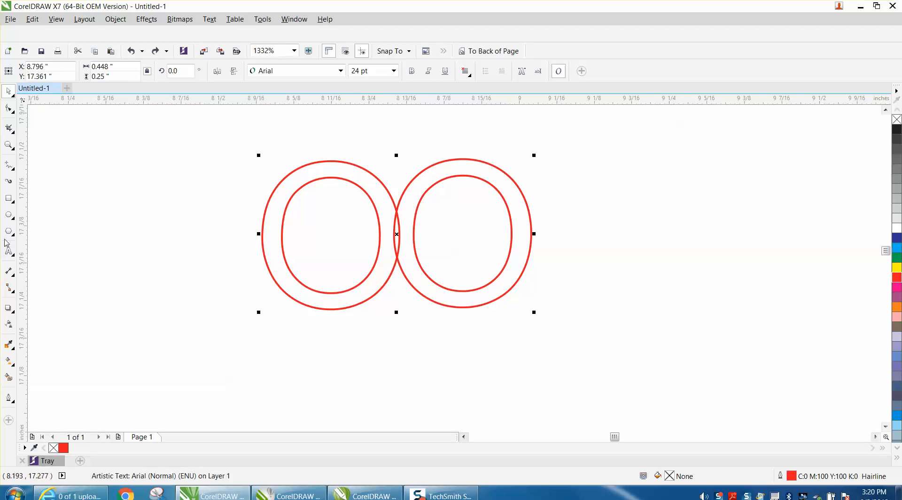
{"action": "left_click_drag", "start_coordinate": [244, 153], "coordinate": [629, 342]}
{"action": "key", "text": "Delete"}
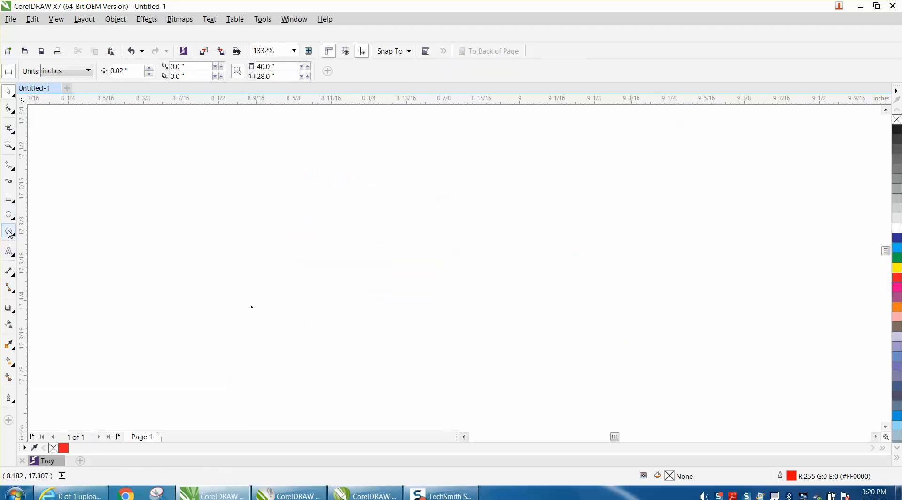
{"action": "left_click", "coordinate": [9, 251]}
{"action": "left_click", "coordinate": [234, 242]}
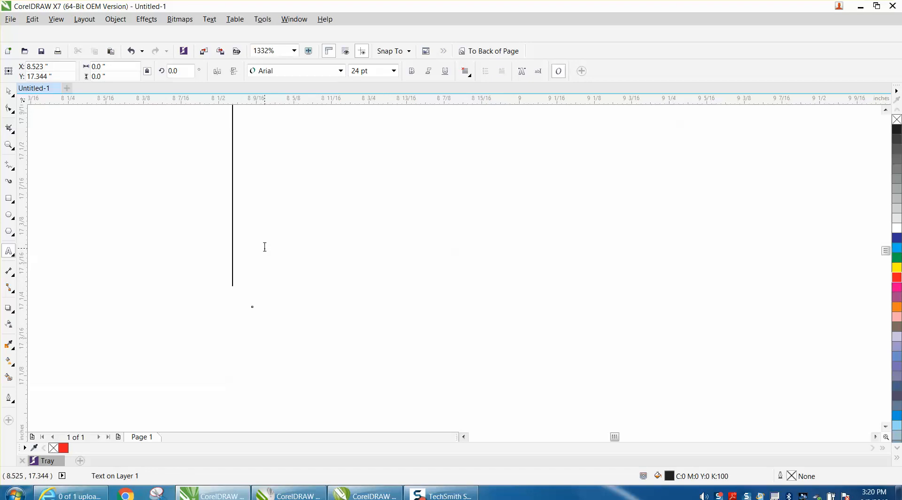
{"action": "type", "text": "OO"}
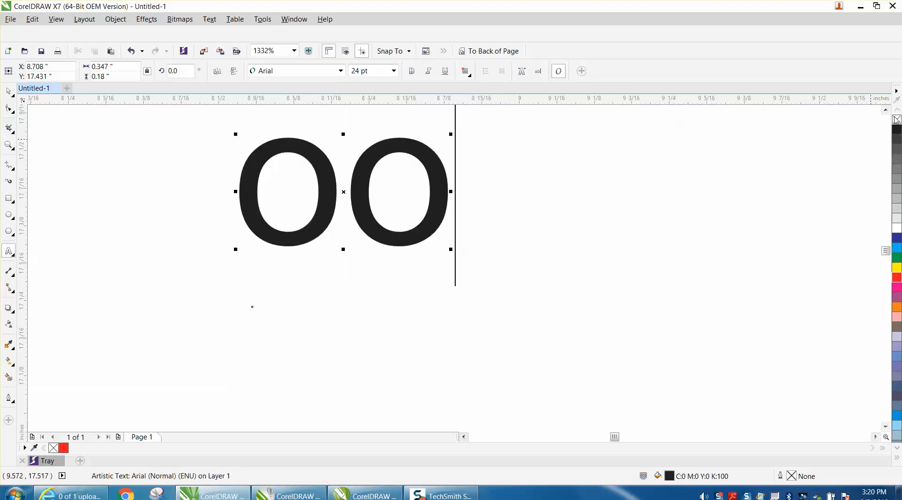
Try to remove the fill and apply a red outline while the OO text is still being edited
{"action": "left_click", "coordinate": [897, 120]}
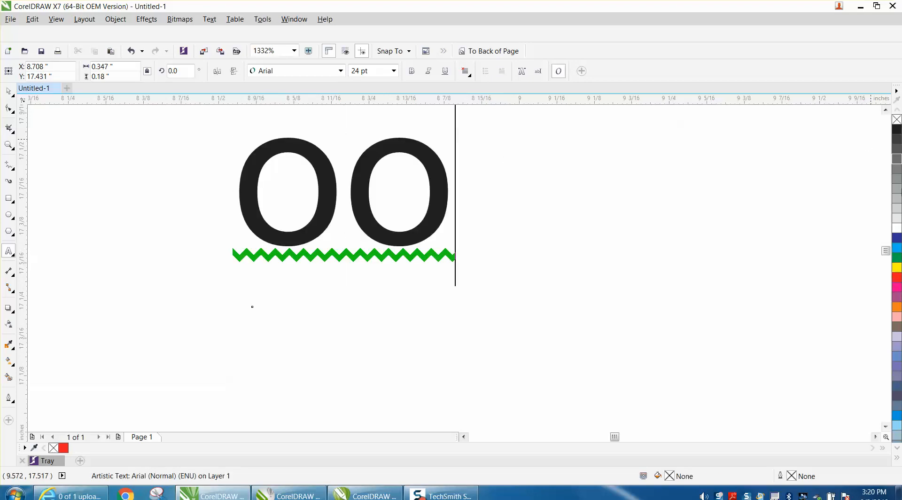
{"action": "right_click", "coordinate": [896, 277]}
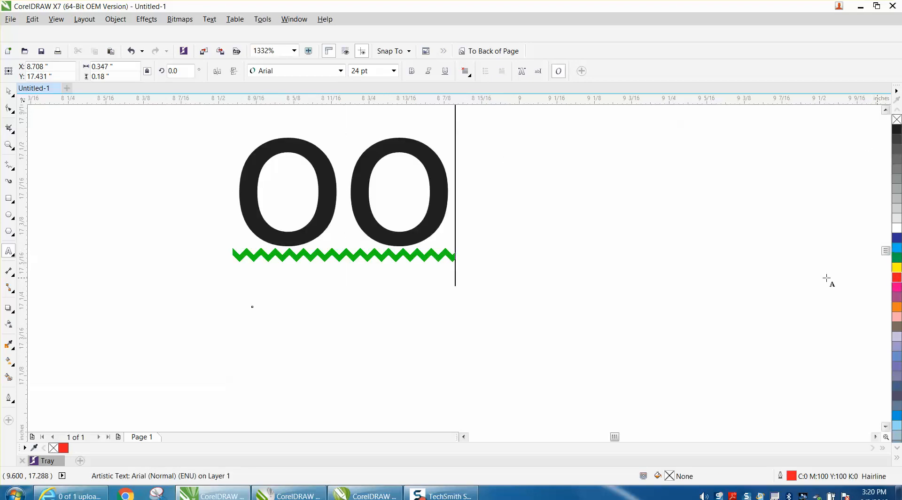
{"action": "left_click", "coordinate": [210, 144]}
{"action": "scroll", "coordinate": [316, 178], "scroll_direction": "down", "scroll_amount": 2}
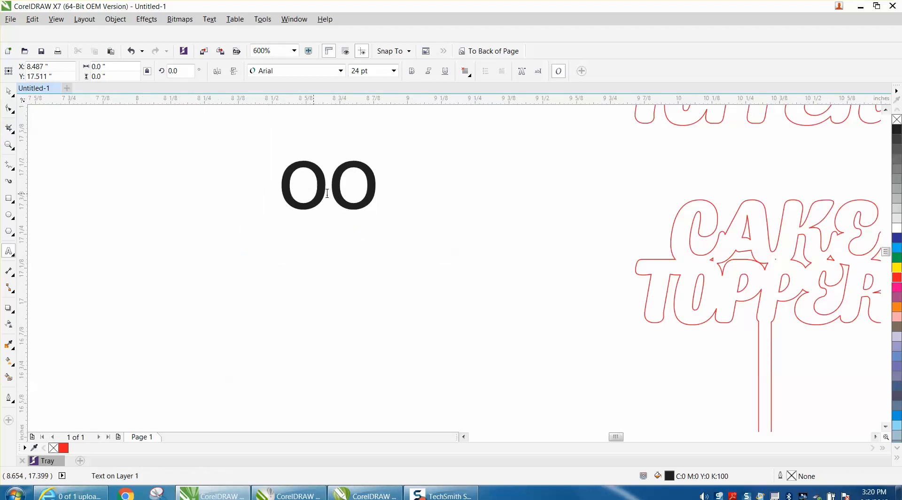
Select the new OO text as an object, remove its fill and give it a red outline
{"action": "left_click", "coordinate": [8, 93]}
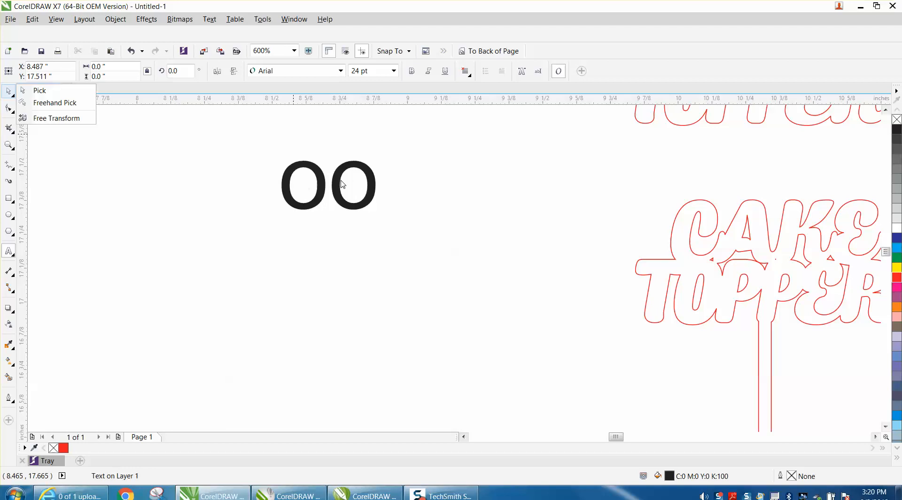
{"action": "left_click", "coordinate": [47, 90]}
{"action": "left_click_drag", "start_coordinate": [252, 145], "coordinate": [425, 219]}
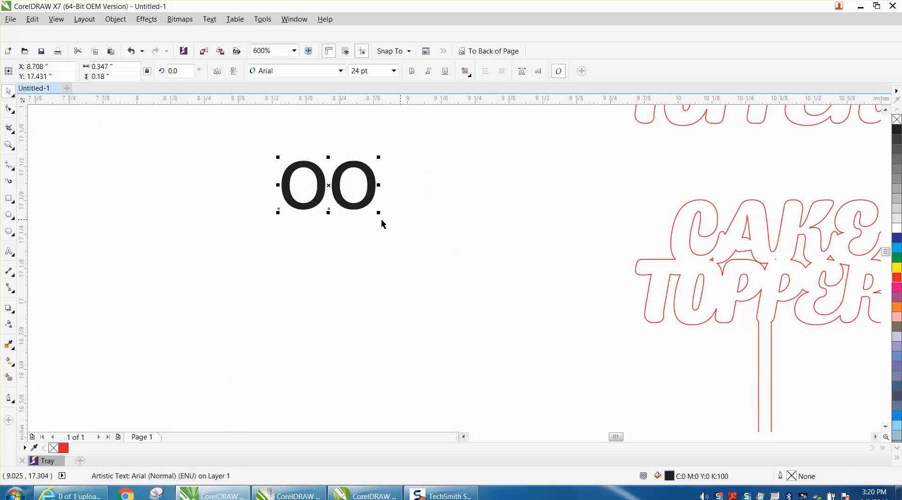
{"action": "left_click", "coordinate": [897, 120]}
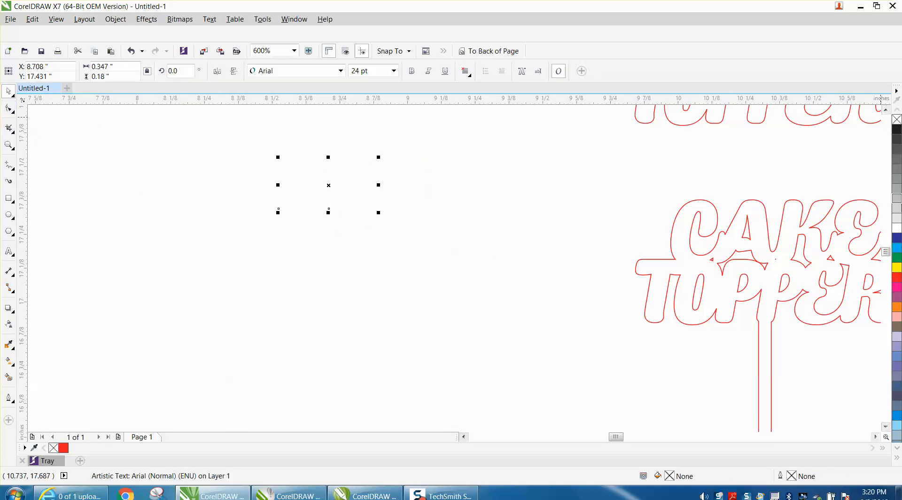
{"action": "right_click", "coordinate": [897, 281]}
{"action": "left_click", "coordinate": [8, 145]}
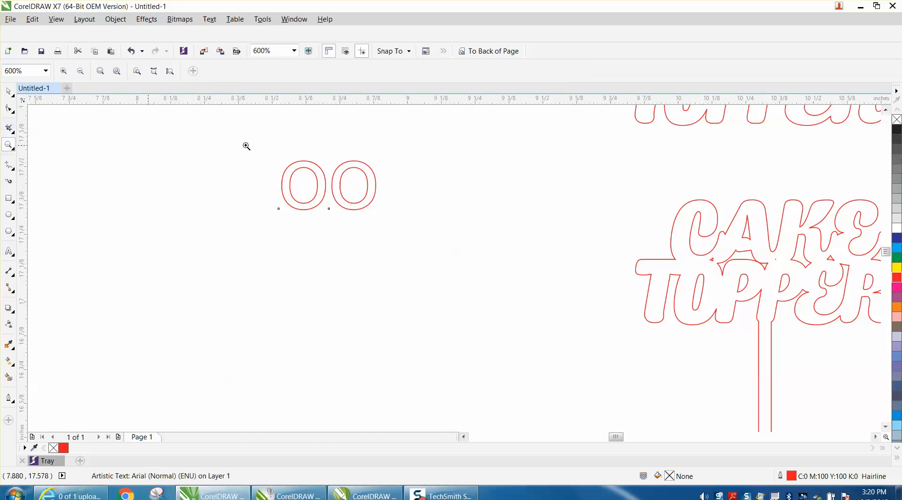
{"action": "left_click_drag", "start_coordinate": [261, 152], "coordinate": [443, 242]}
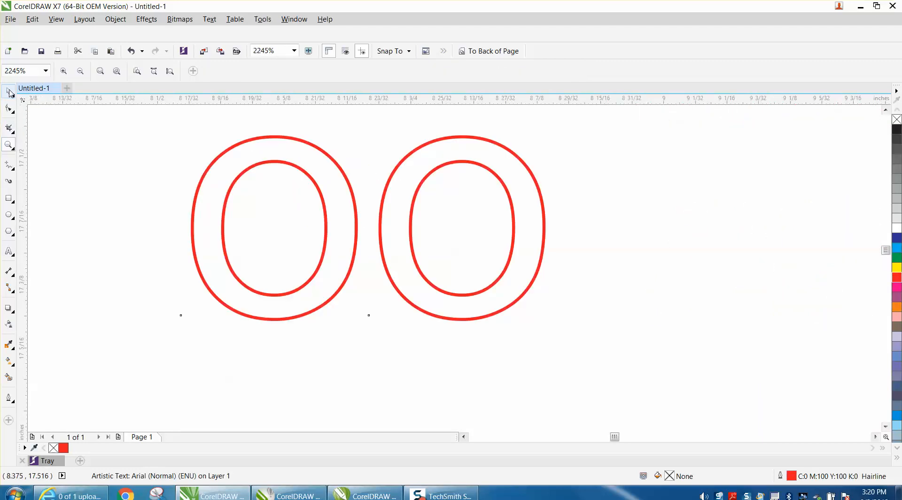
Shift the second O of the text about -10% horizontally with the Shape tool, overlapping it with the first O
{"action": "left_click", "coordinate": [9, 108]}
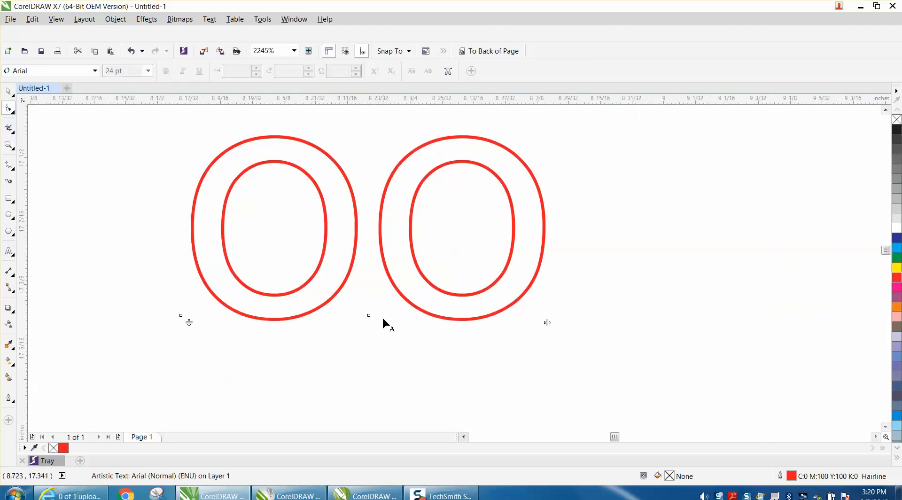
{"action": "left_click_drag", "start_coordinate": [369, 316], "coordinate": [335, 319]}
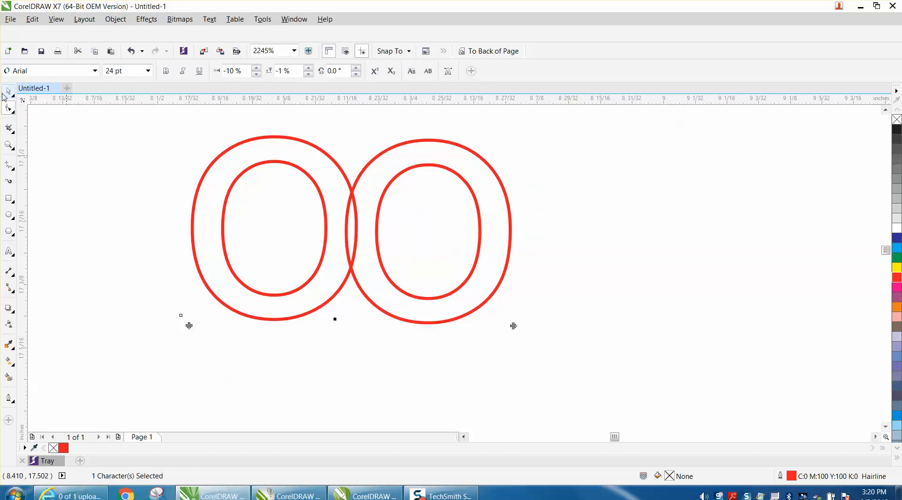
Select the whole overlapping OO text object, weld it into a single outlined curve and inspect the joined area
{"action": "left_click", "coordinate": [6, 92]}
{"action": "left_click_drag", "start_coordinate": [164, 111], "coordinate": [632, 366]}
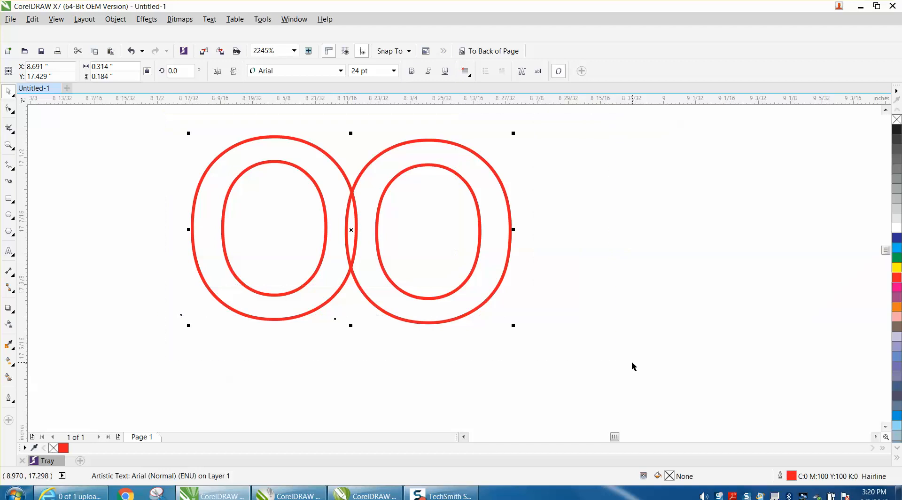
{"action": "key", "text": "ctrl+q"}
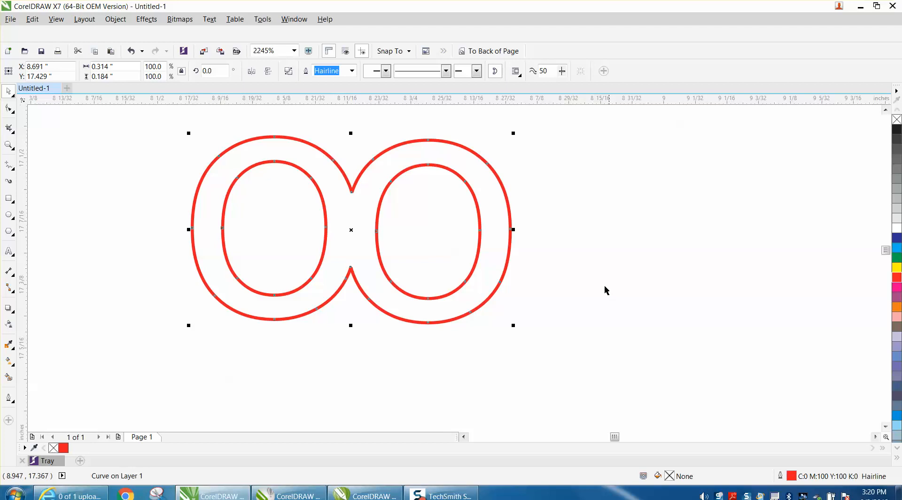
{"action": "scroll", "coordinate": [526, 200], "scroll_direction": "down", "scroll_amount": 2}
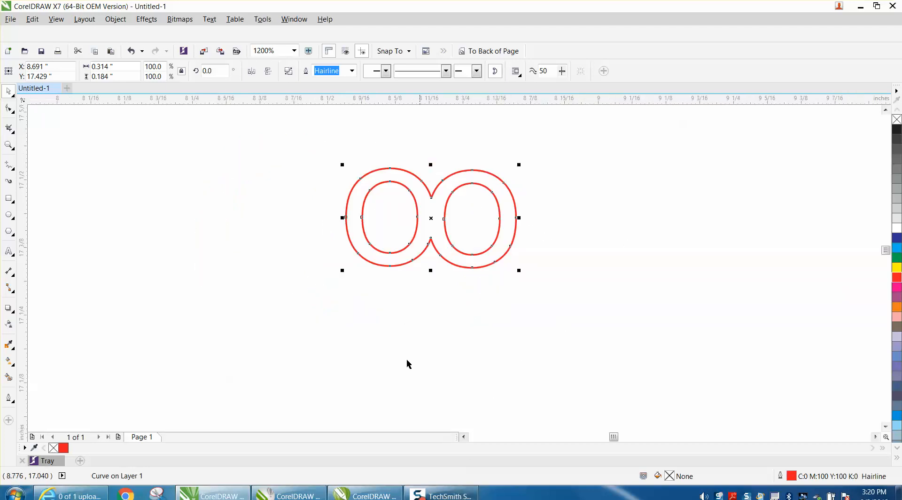
{"action": "left_click", "coordinate": [8, 142]}
{"action": "left_click_drag", "start_coordinate": [308, 146], "coordinate": [597, 291]}
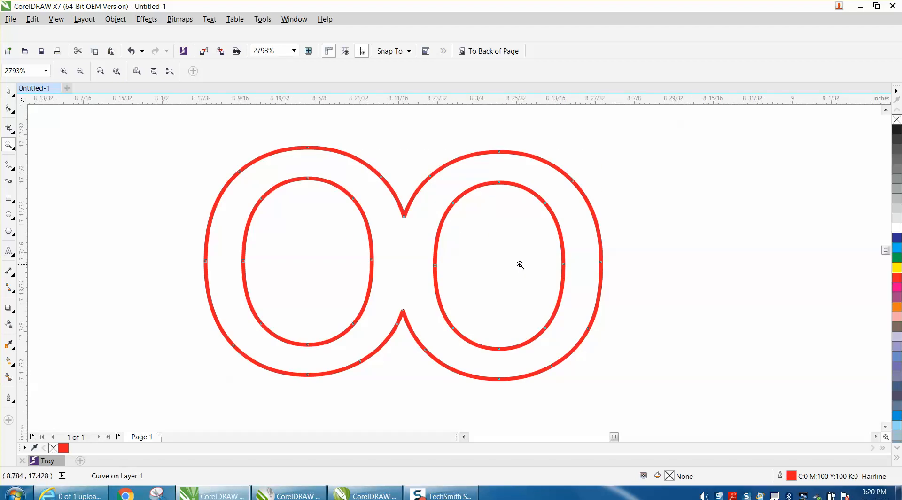